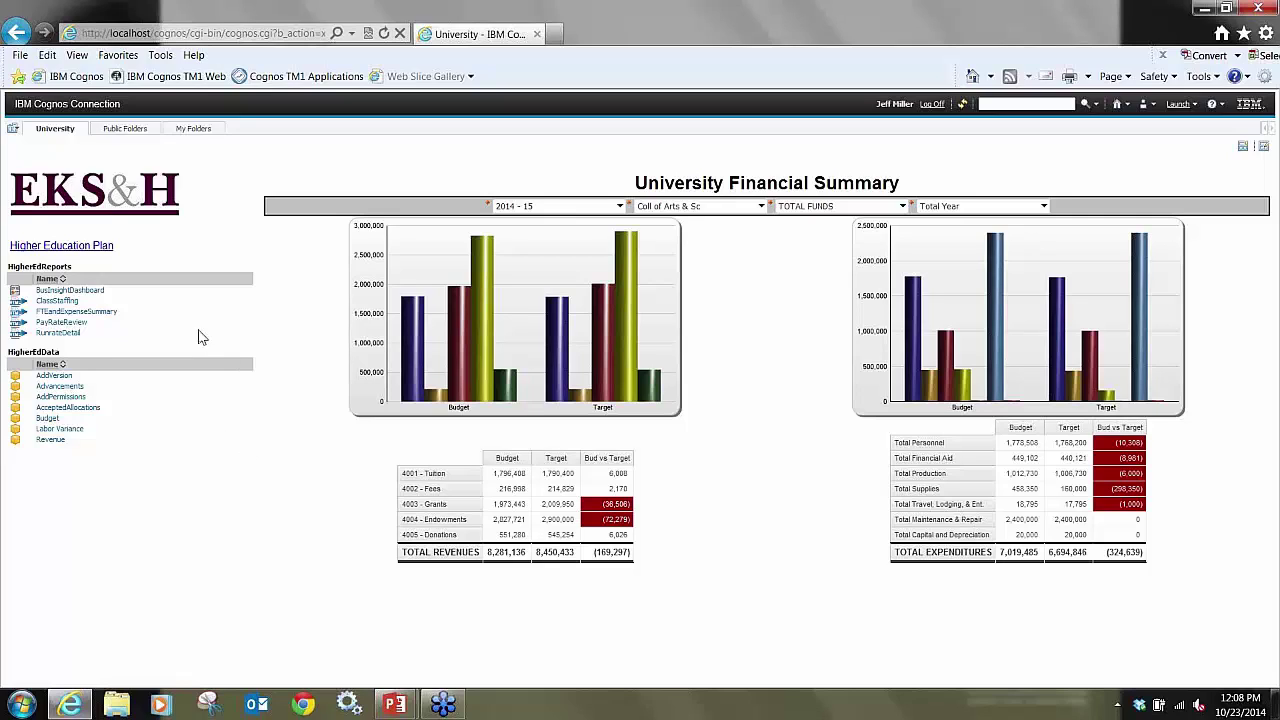
# - Open the Higher Education Plan and bring up the Coll of Arts & Sc plan under ACADEMIC AFFAIRS in a maximized window
pyautogui.click(105, 250)
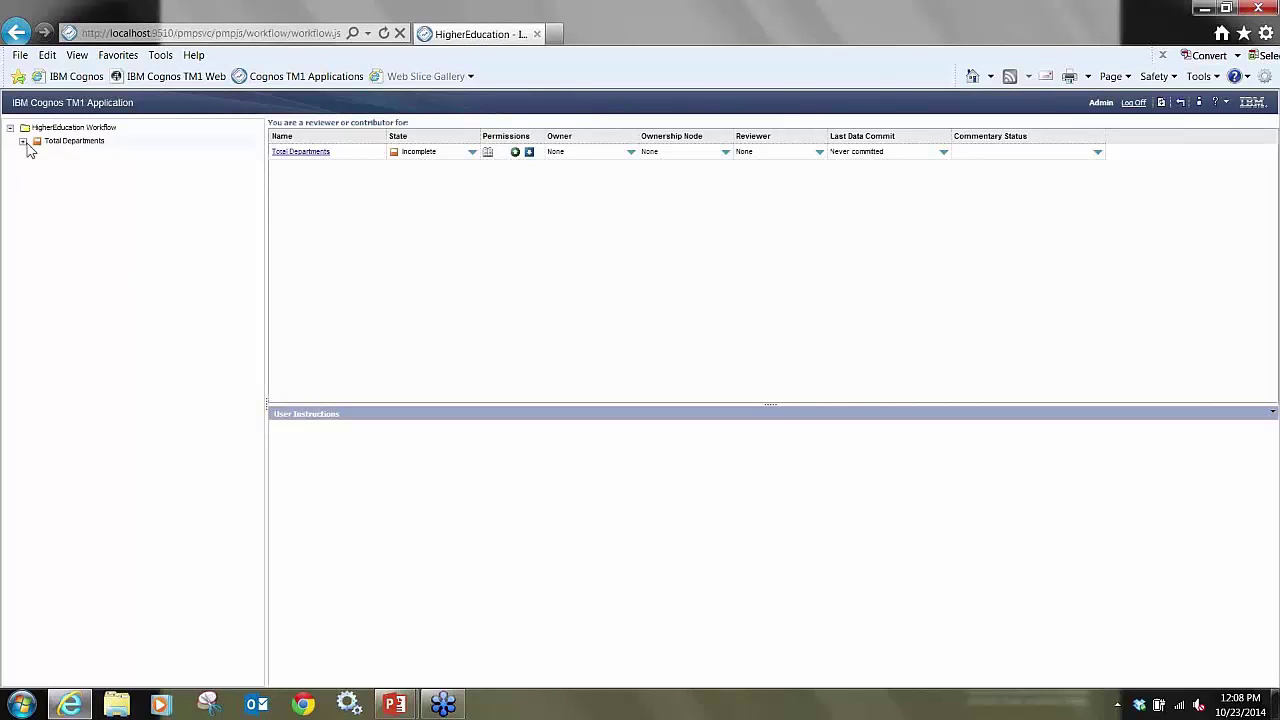
pyautogui.click(23, 141)
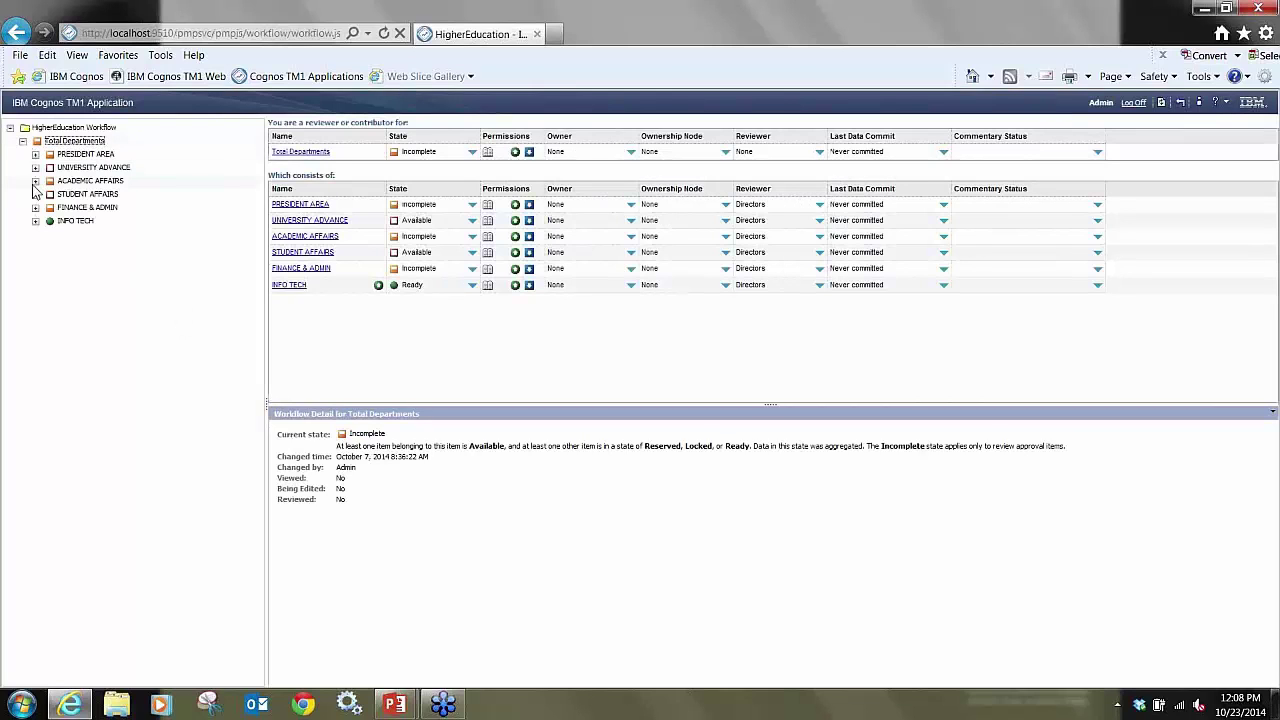
pyautogui.click(35, 182)
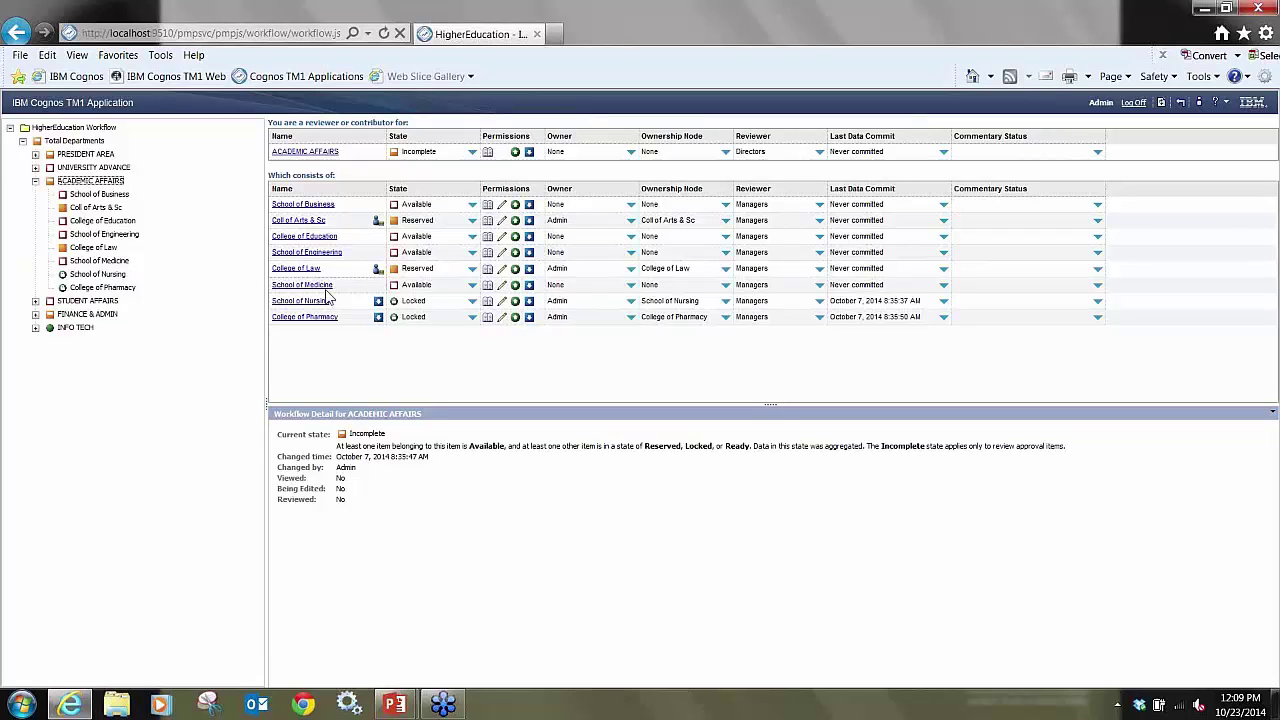
pyautogui.click(315, 224)
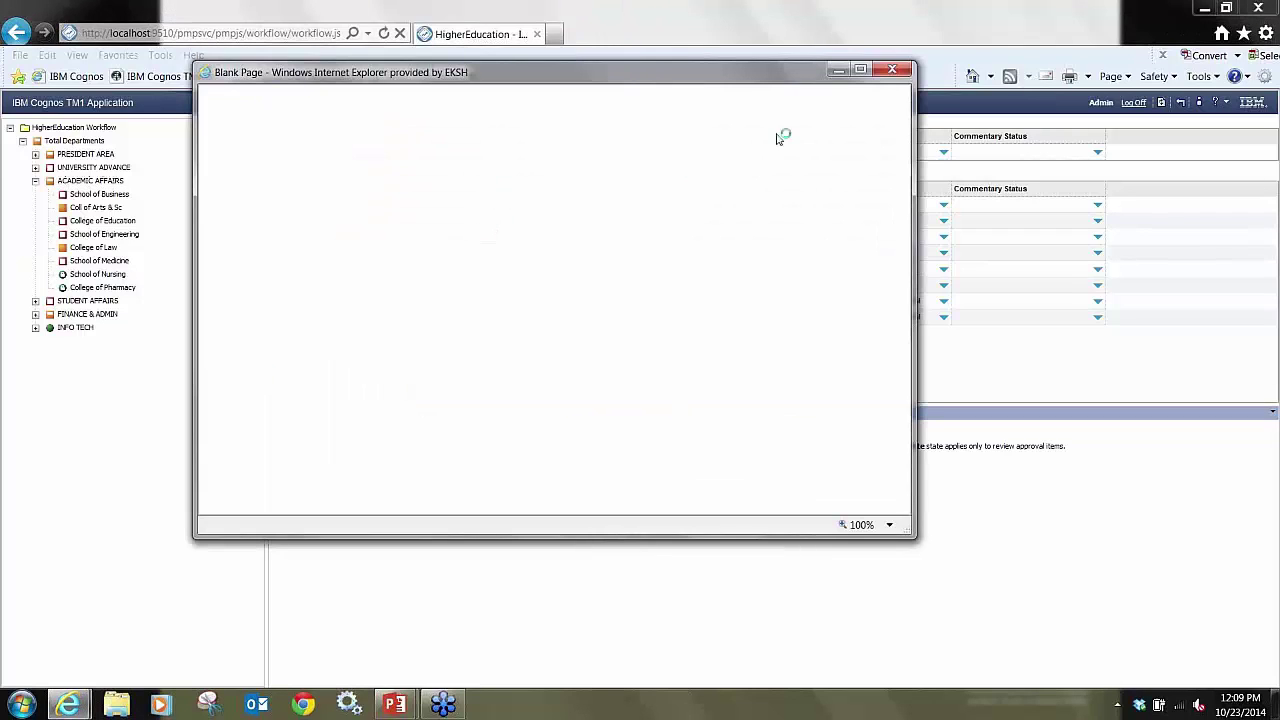
pyautogui.click(860, 70)
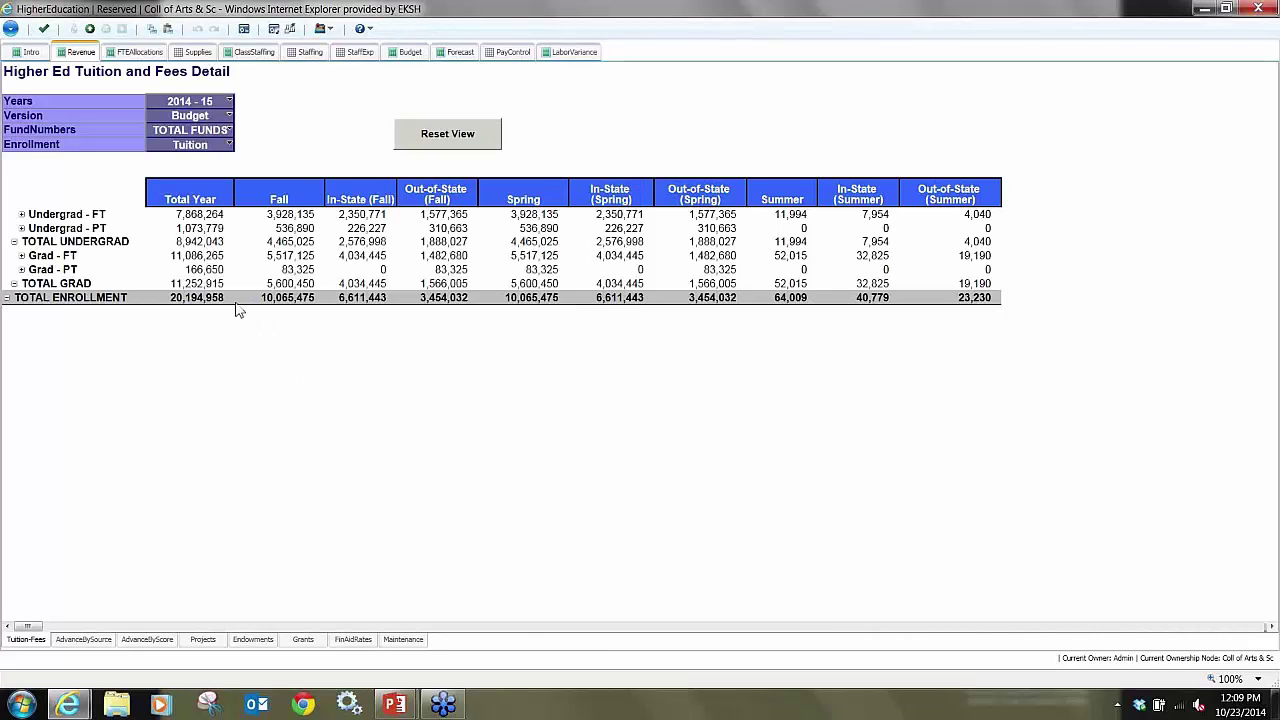
# - Switch the Tuition and Fees Detail from Tuition to Enrollment and expand the Undergrad - FT group into its schools
pyautogui.click(230, 146)
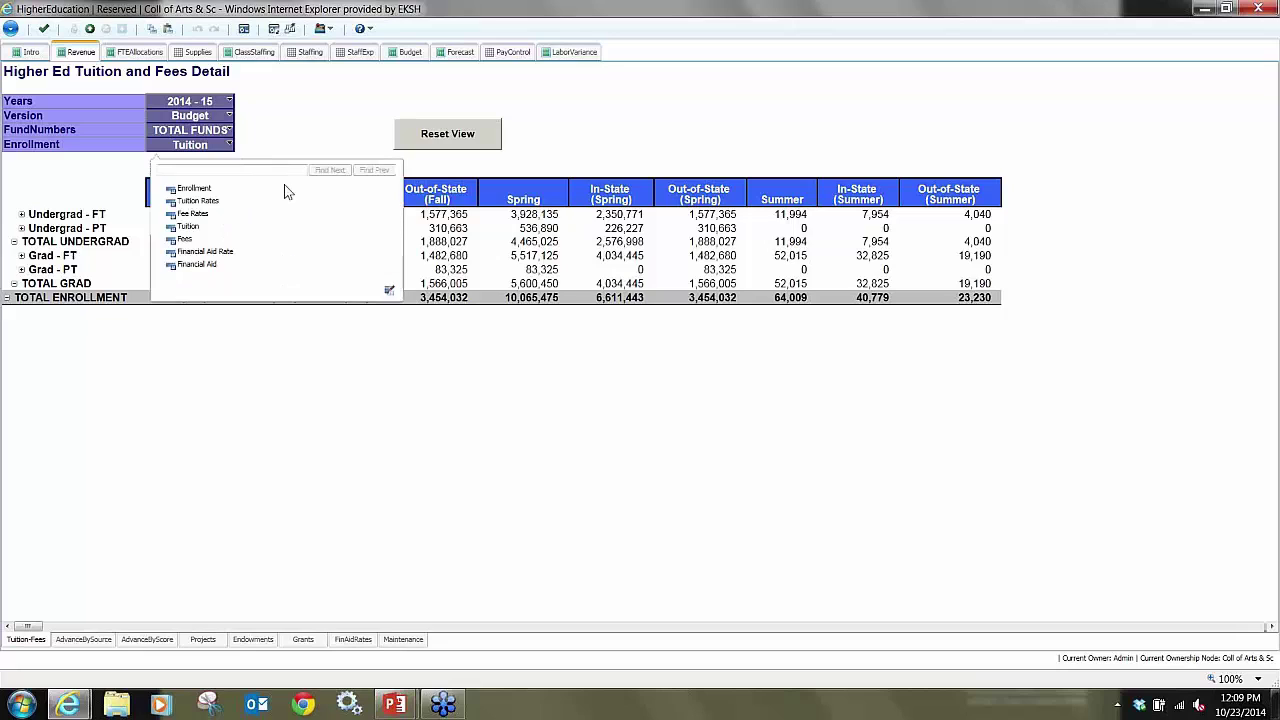
pyautogui.click(207, 199)
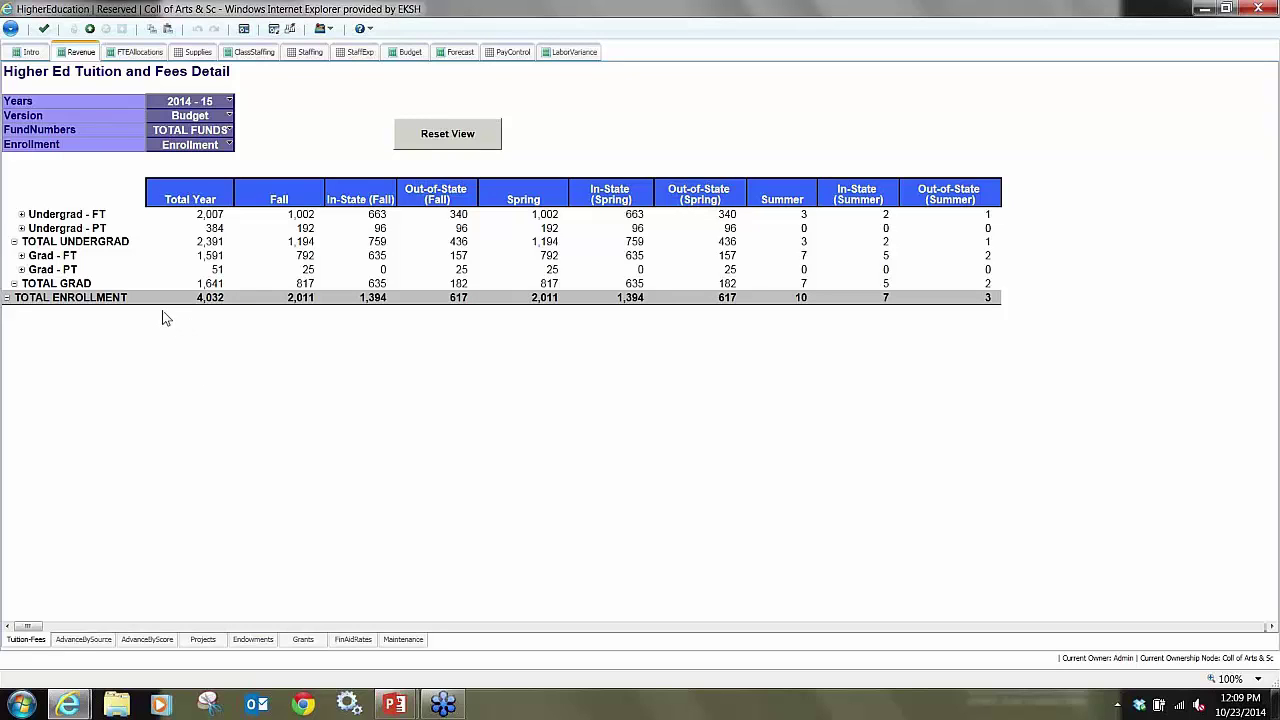
pyautogui.click(21, 215)
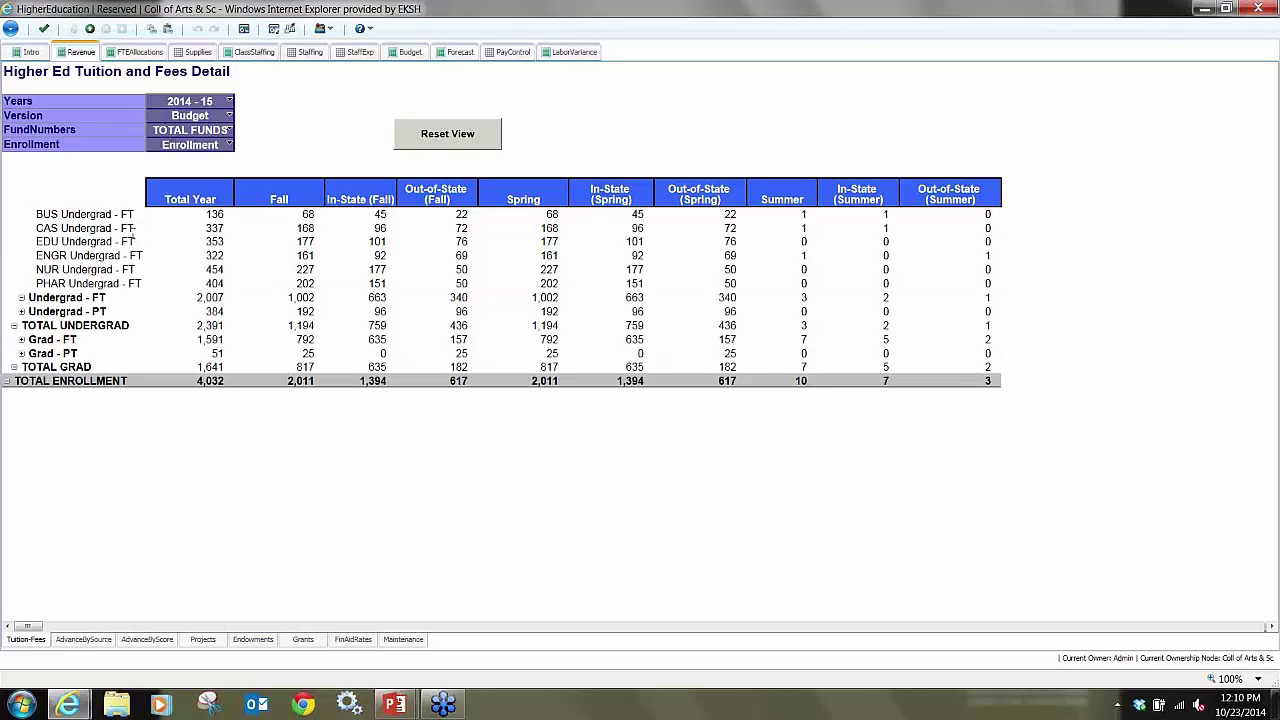
# - Increase the Total Year enrollment of Undergrad - FT by 10 percent, spreading the increase across its schools and terms
pyautogui.click(201, 301)
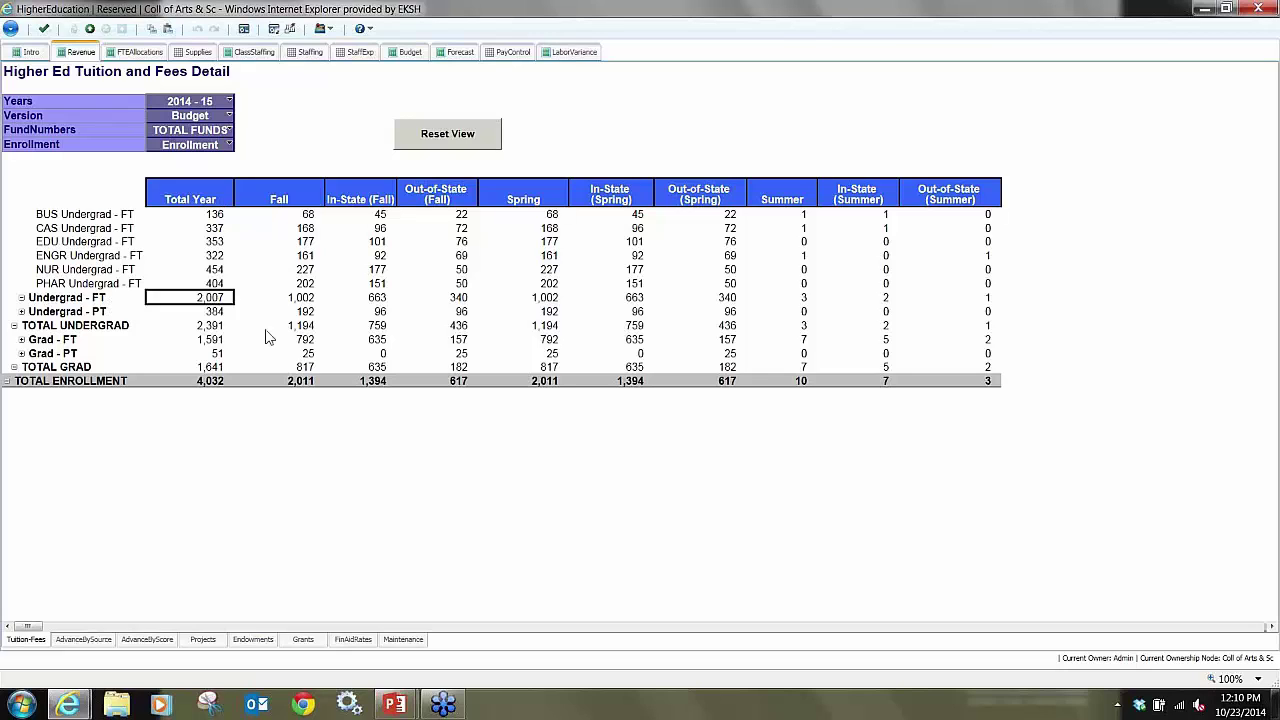
pyautogui.write('ind')
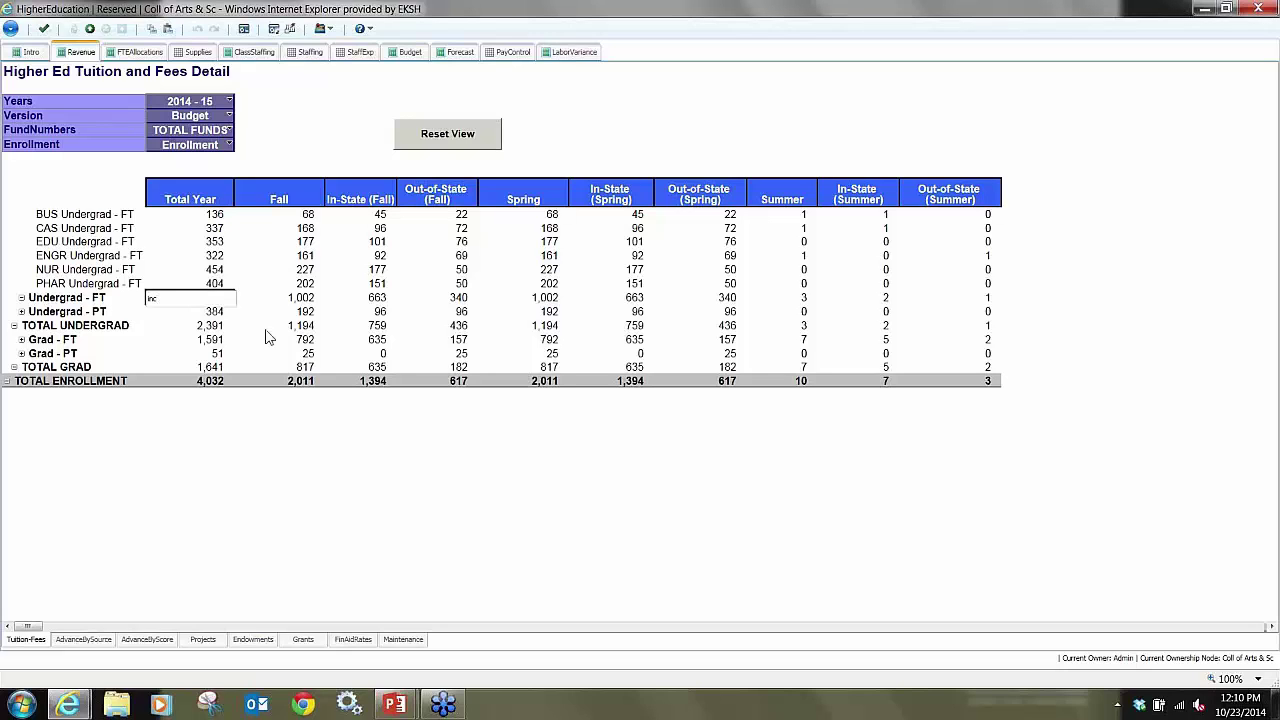
pyautogui.write('u')
pyautogui.press('Return')
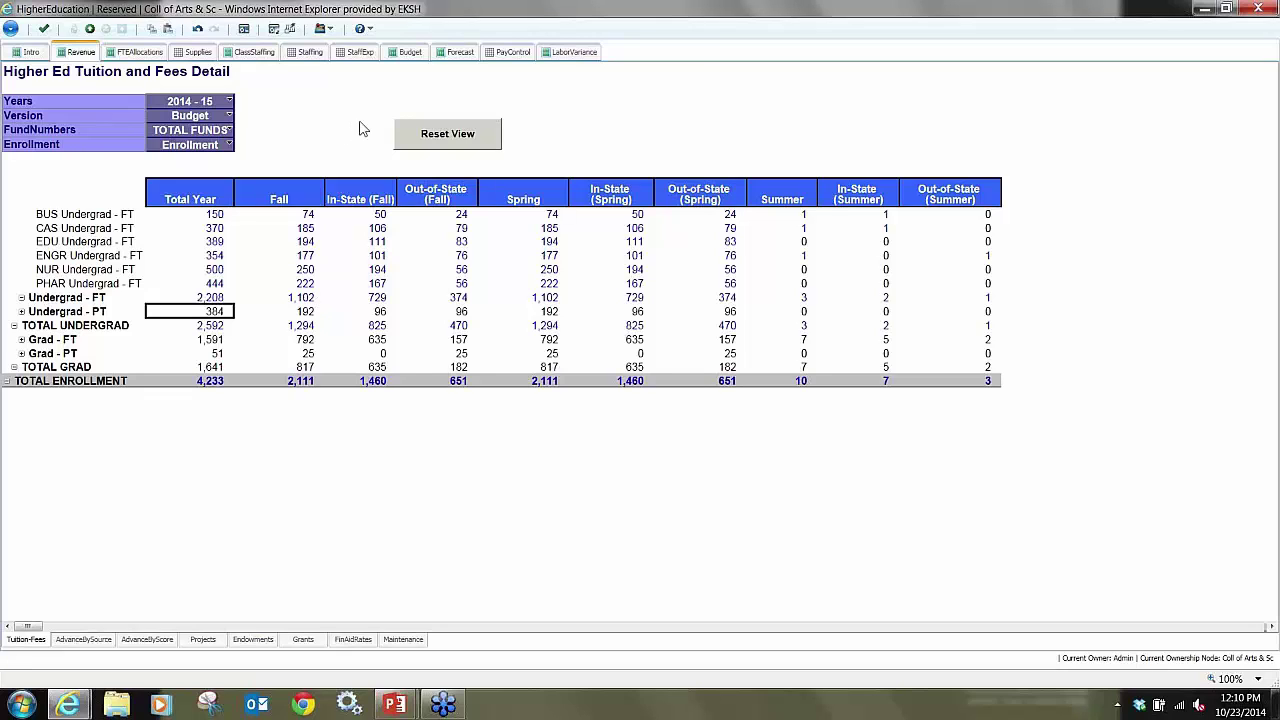
# - Look over the sandbox options and display the Tuition figures in the Tuition and Fees Detail
pyautogui.click(323, 29)
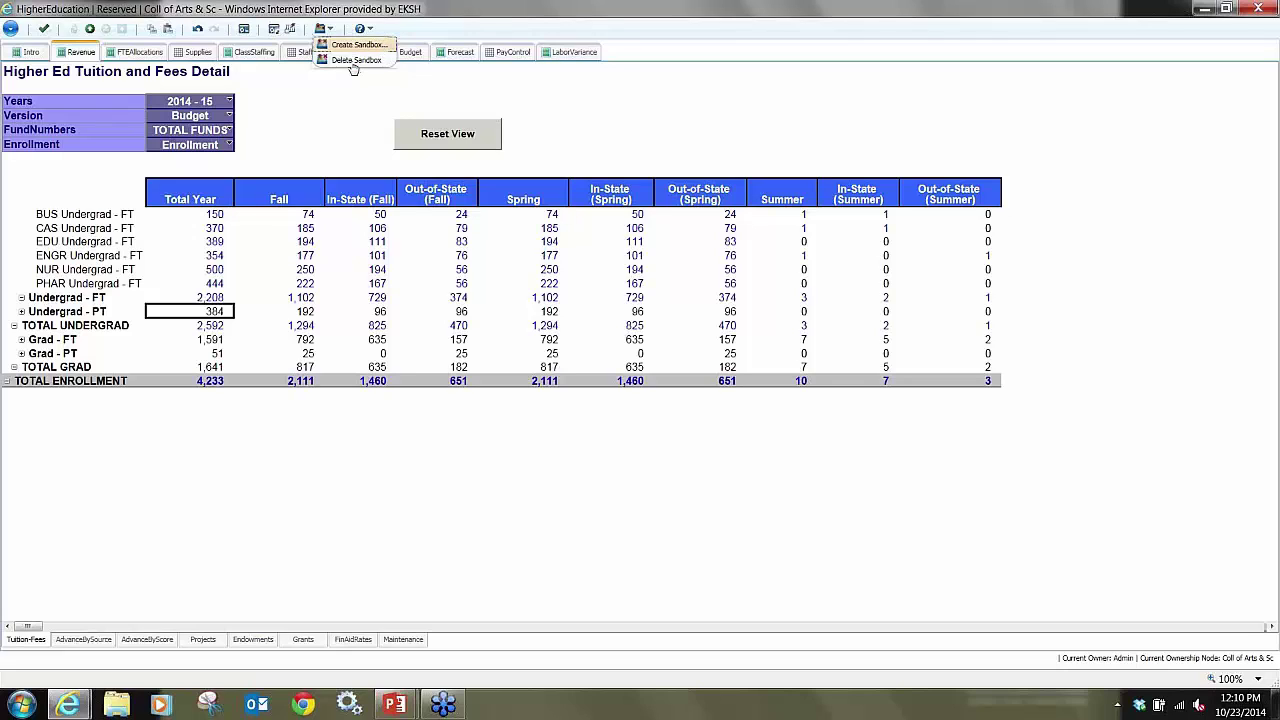
pyautogui.click(316, 102)
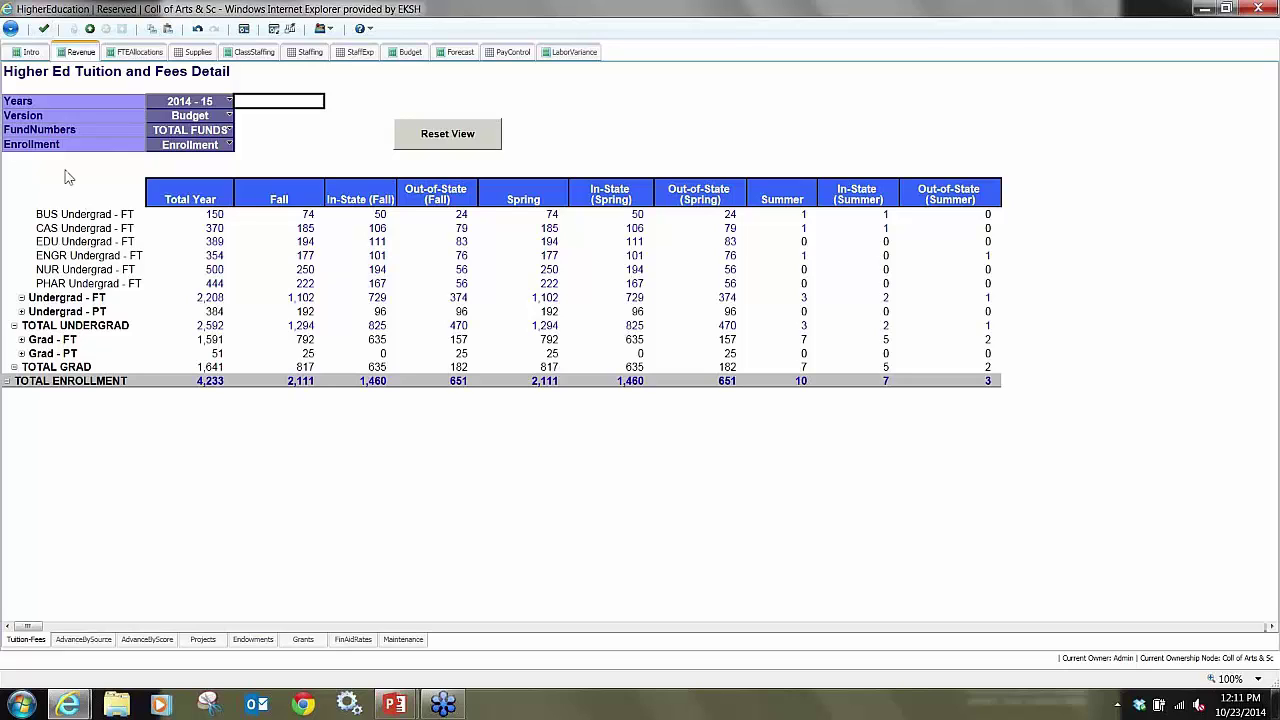
pyautogui.click(230, 146)
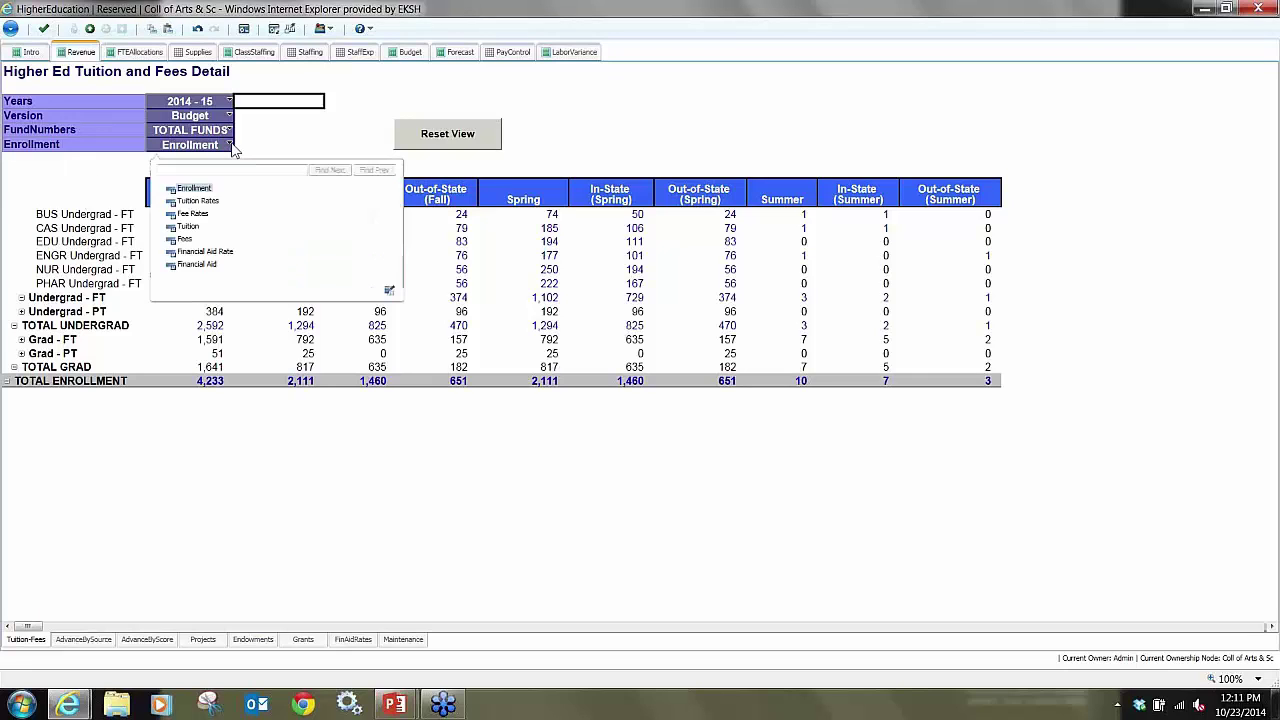
pyautogui.click(189, 227)
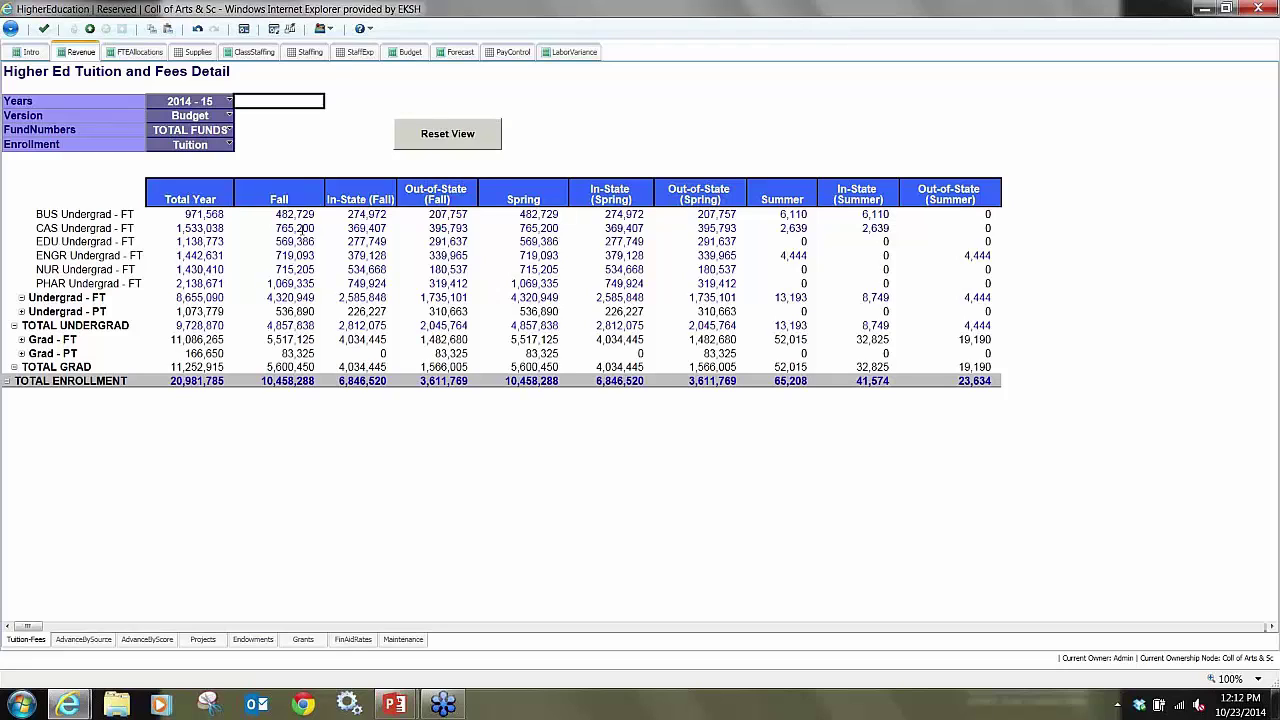
# - Add a position in row 18 of the Staffing sheet with first name New Hire and hire month Nov
pyautogui.click(305, 55)
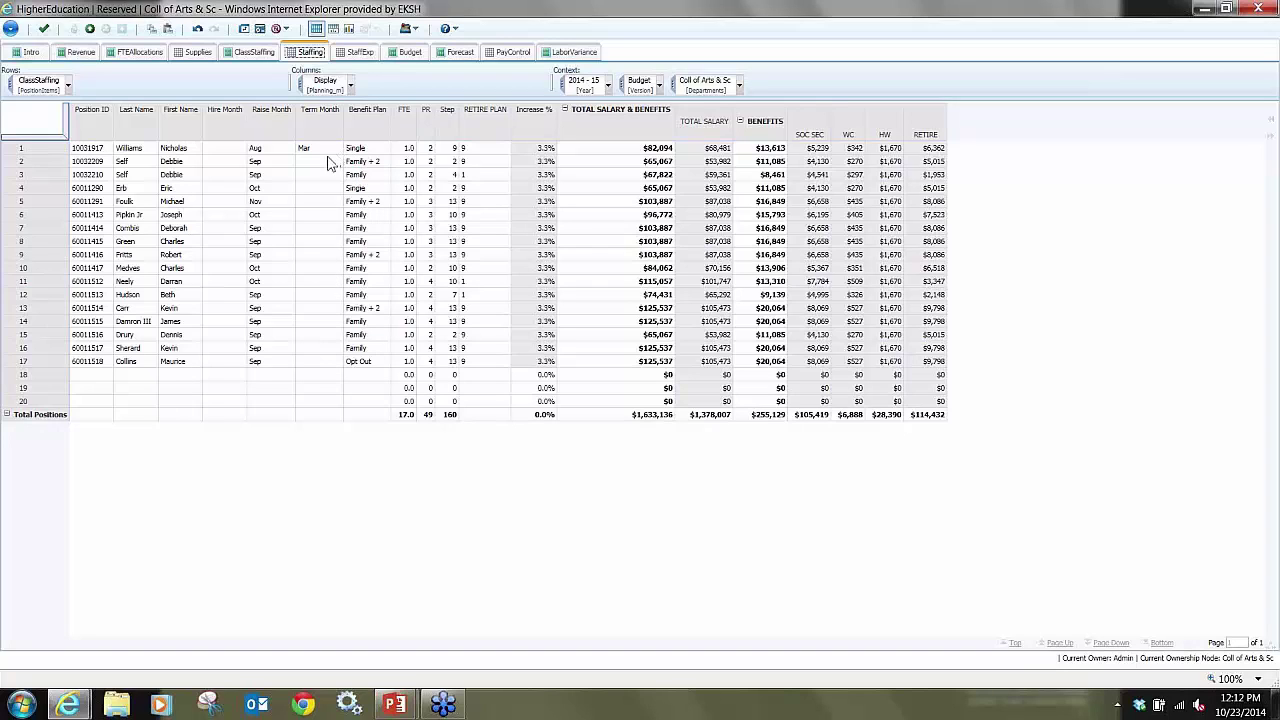
pyautogui.click(170, 376)
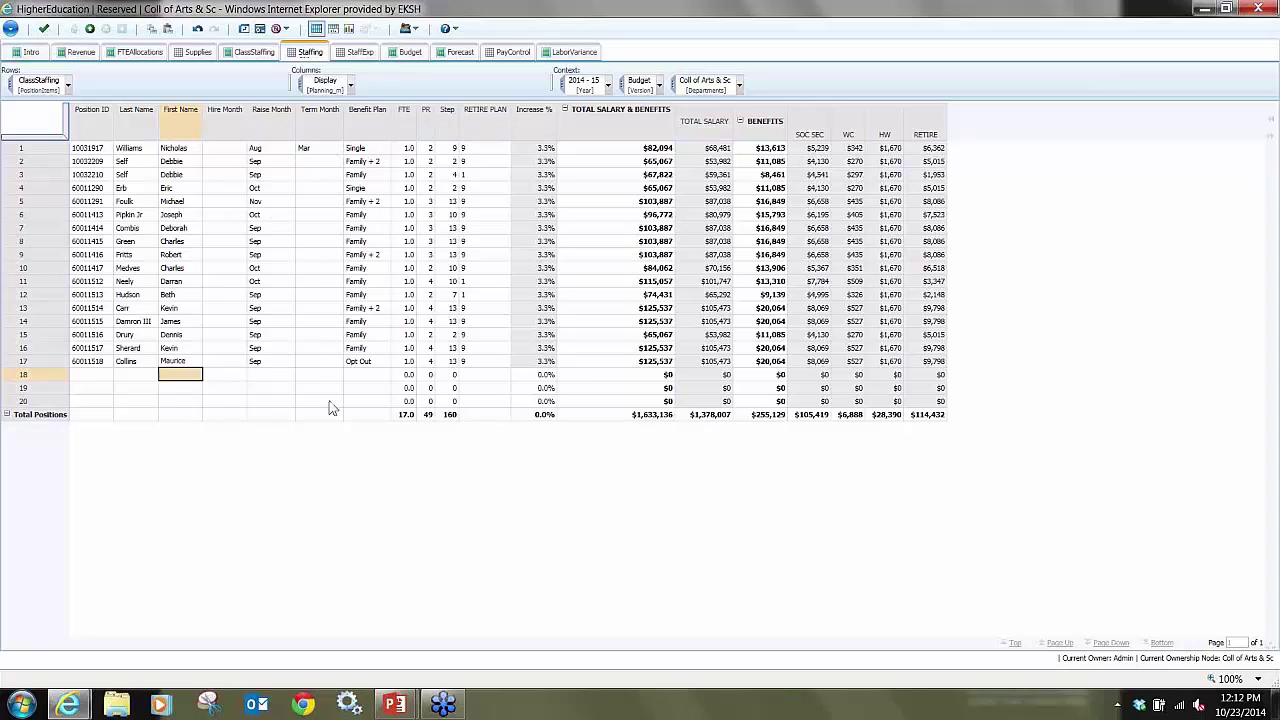
pyautogui.write('New Hire')
pyautogui.press('Tab')
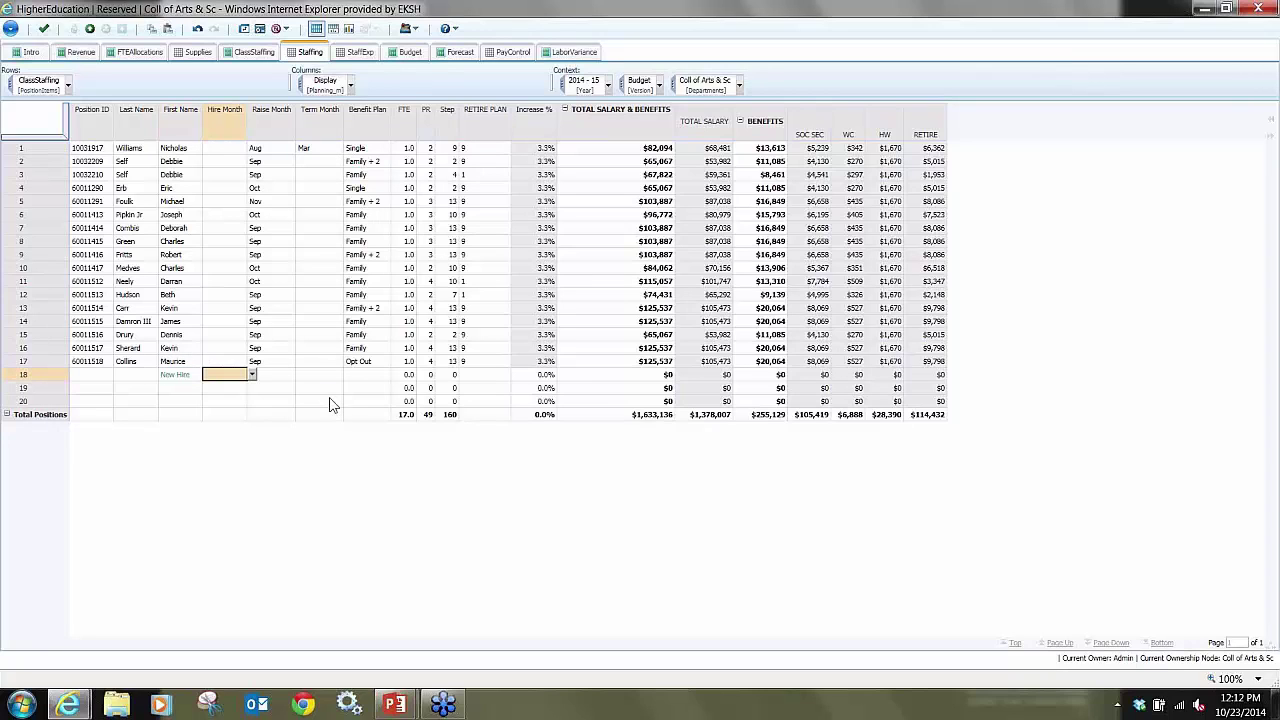
pyautogui.click(252, 374)
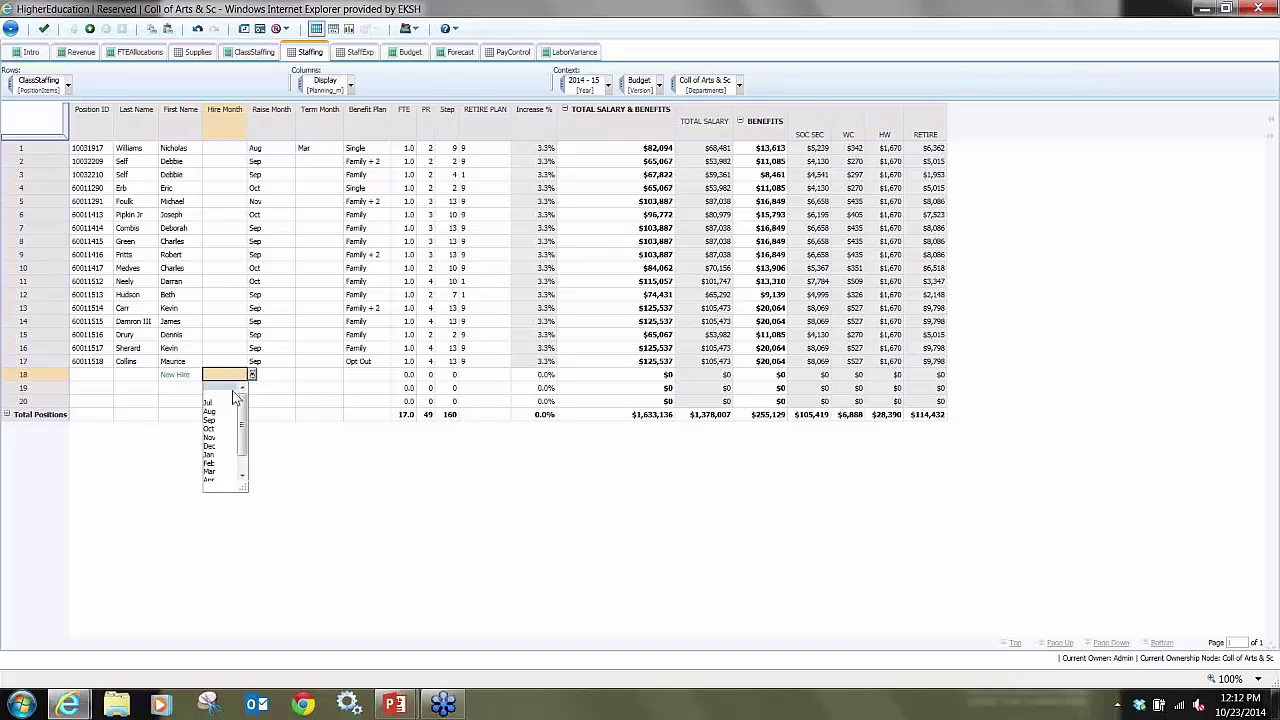
pyautogui.click(214, 437)
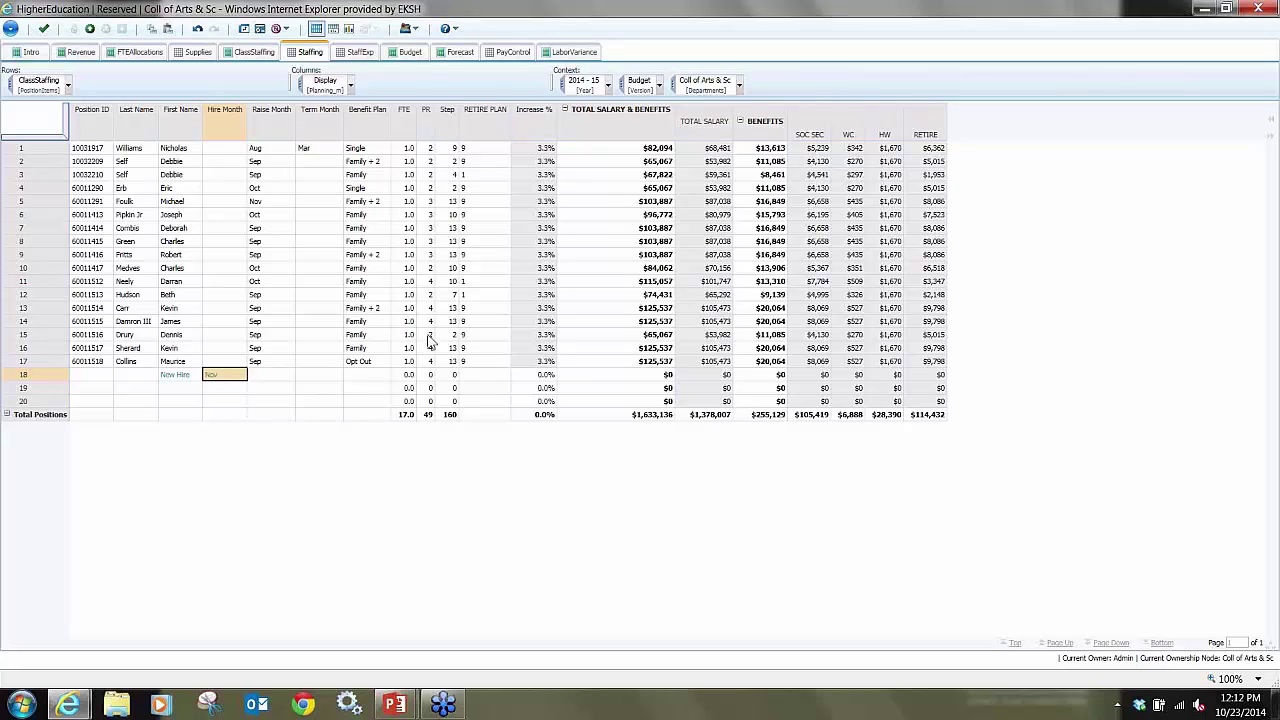
# - Copy the Benefit Plan through RETIRE PLAN entries from row 13 to the New Hire in row 18 and recalculate the Staffing sheet
pyautogui.moveTo(385, 312); pyautogui.dragTo(474, 316)
pyautogui.rightClick(474, 316)
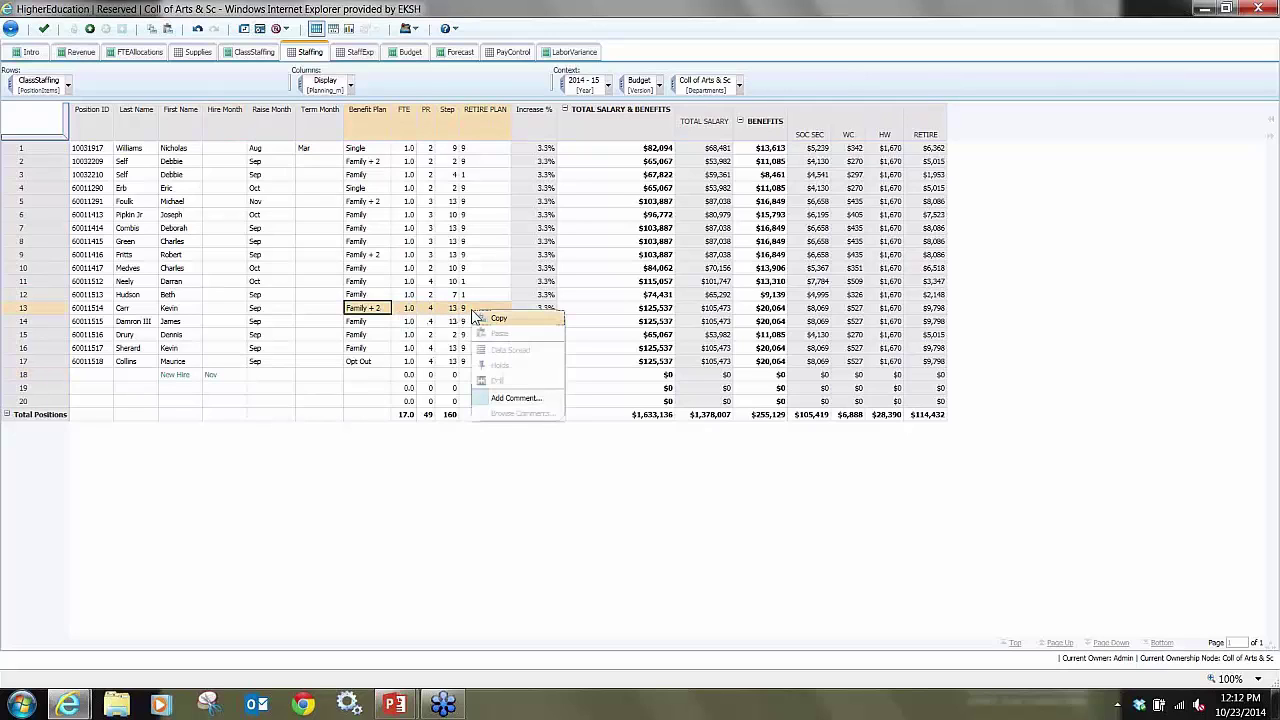
pyautogui.click(498, 318)
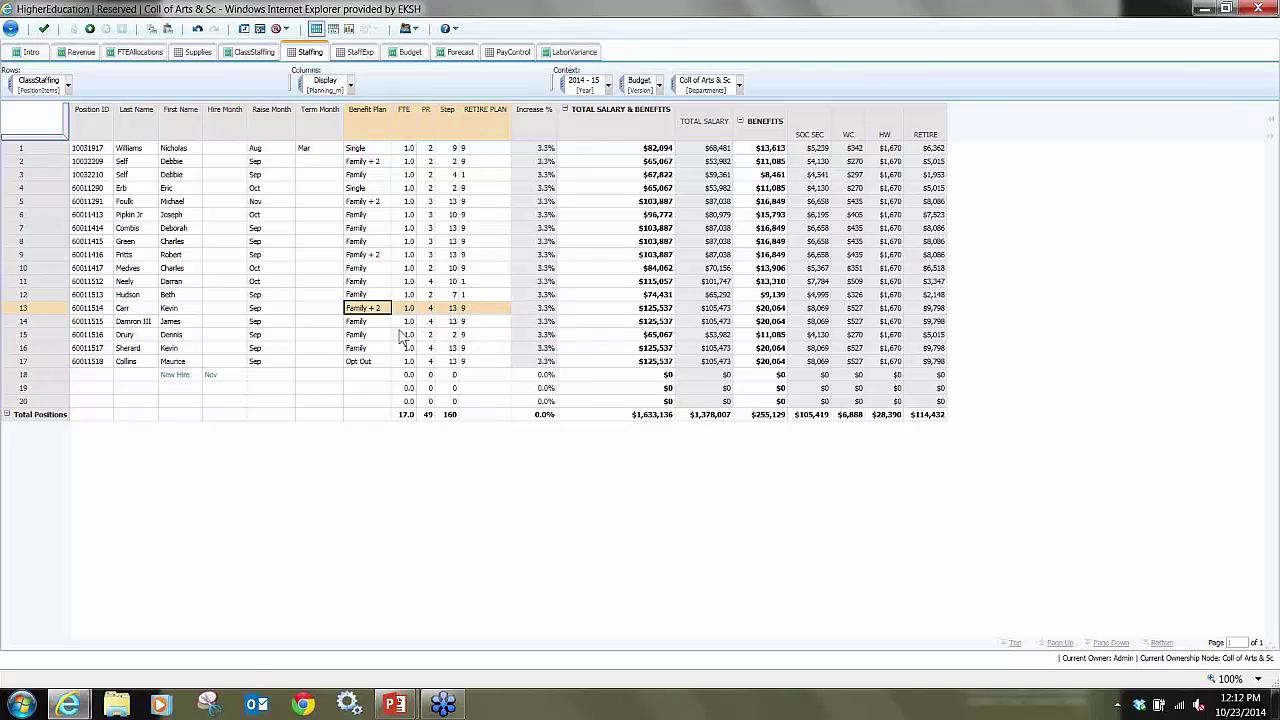
pyautogui.click(364, 378)
pyautogui.rightClick(363, 380)
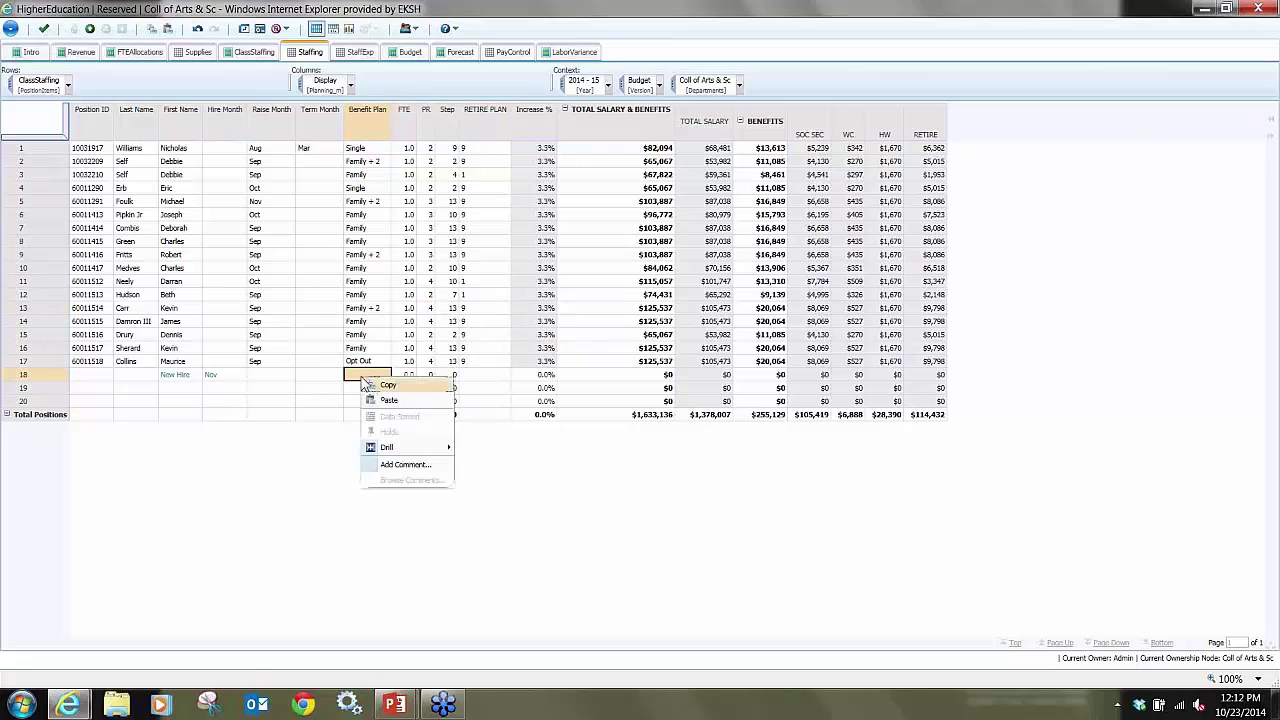
pyautogui.click(386, 400)
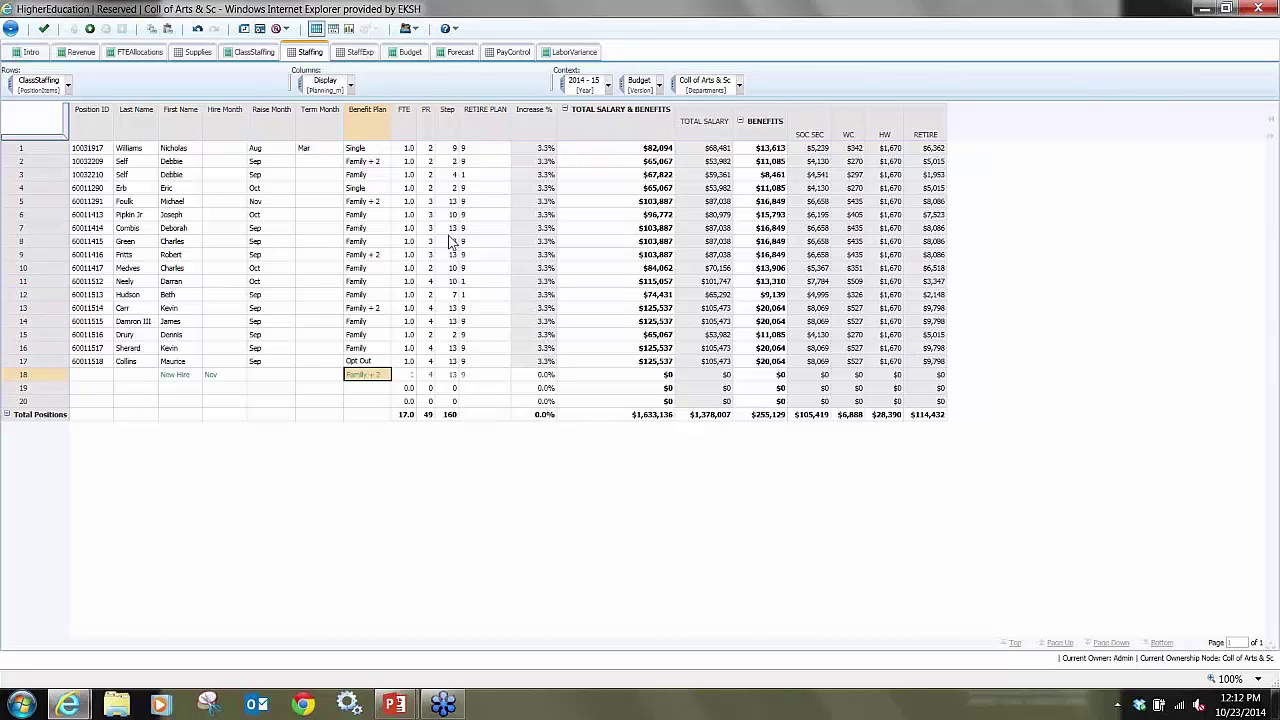
pyautogui.click(260, 28)
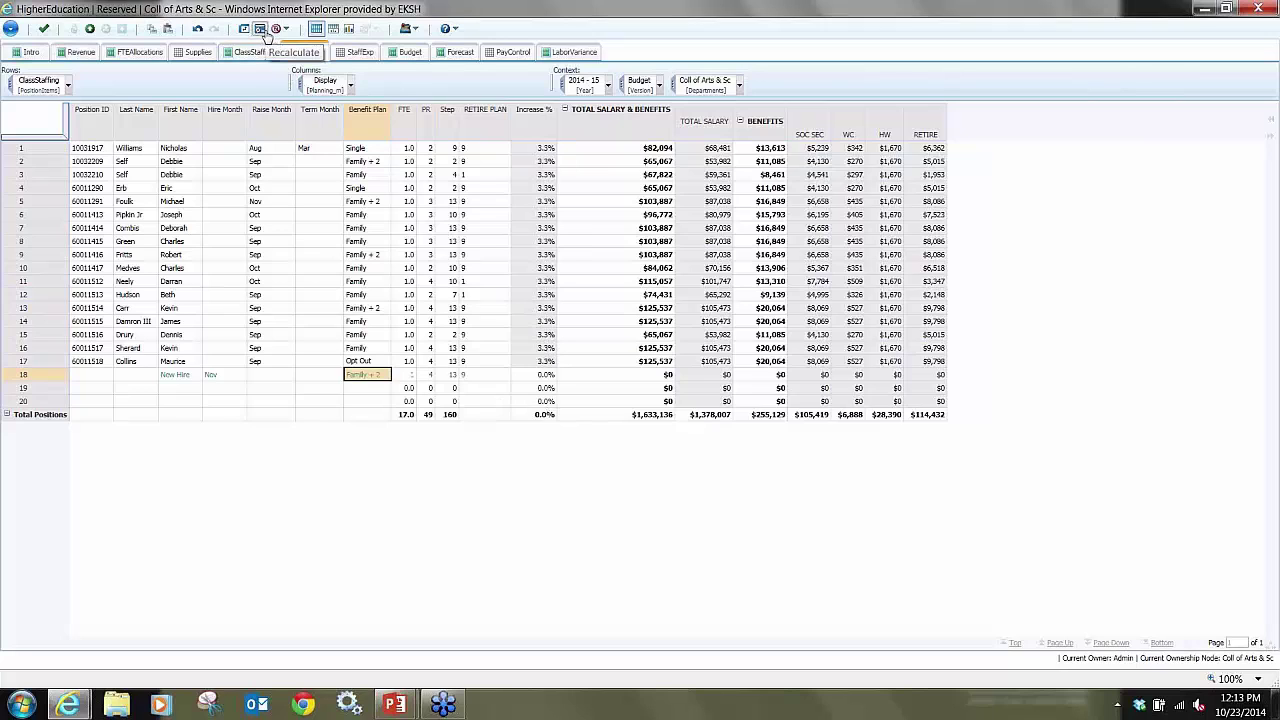
pyautogui.click(655, 376)
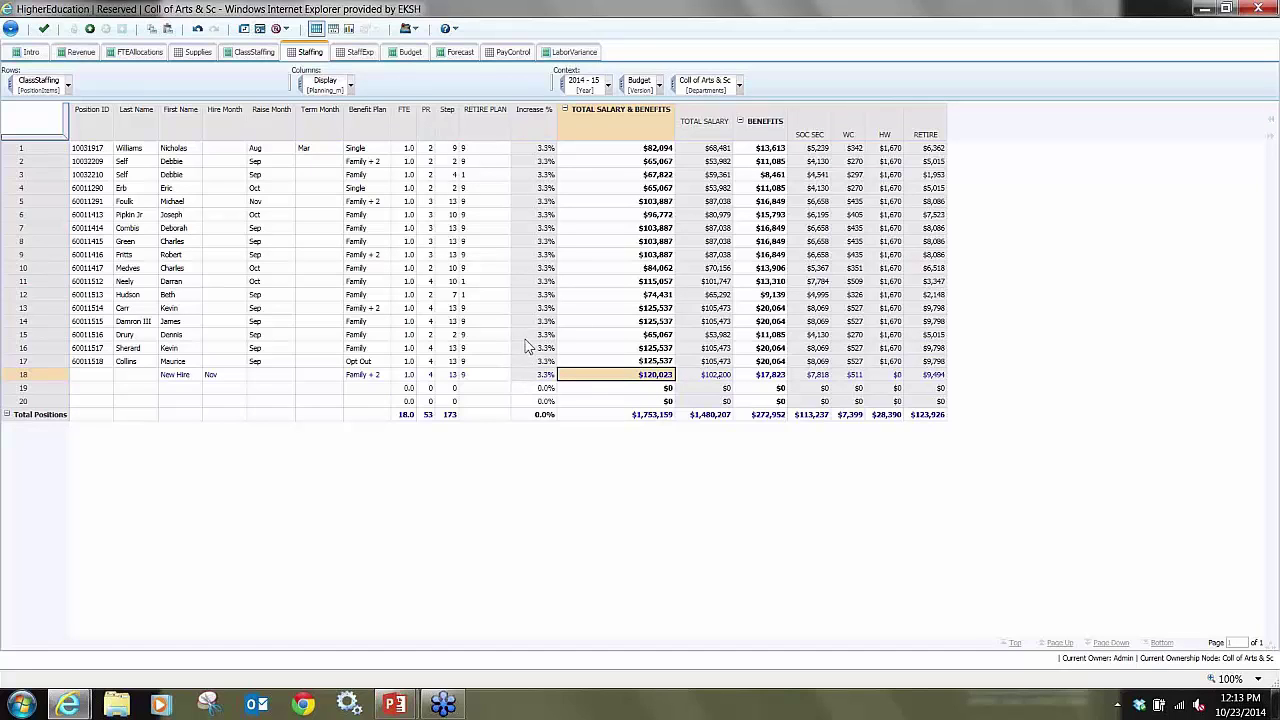
# - Review the monthly staff expenses in StaffExp for position 1 and position 18, ending on Total Positions
pyautogui.click(358, 56)
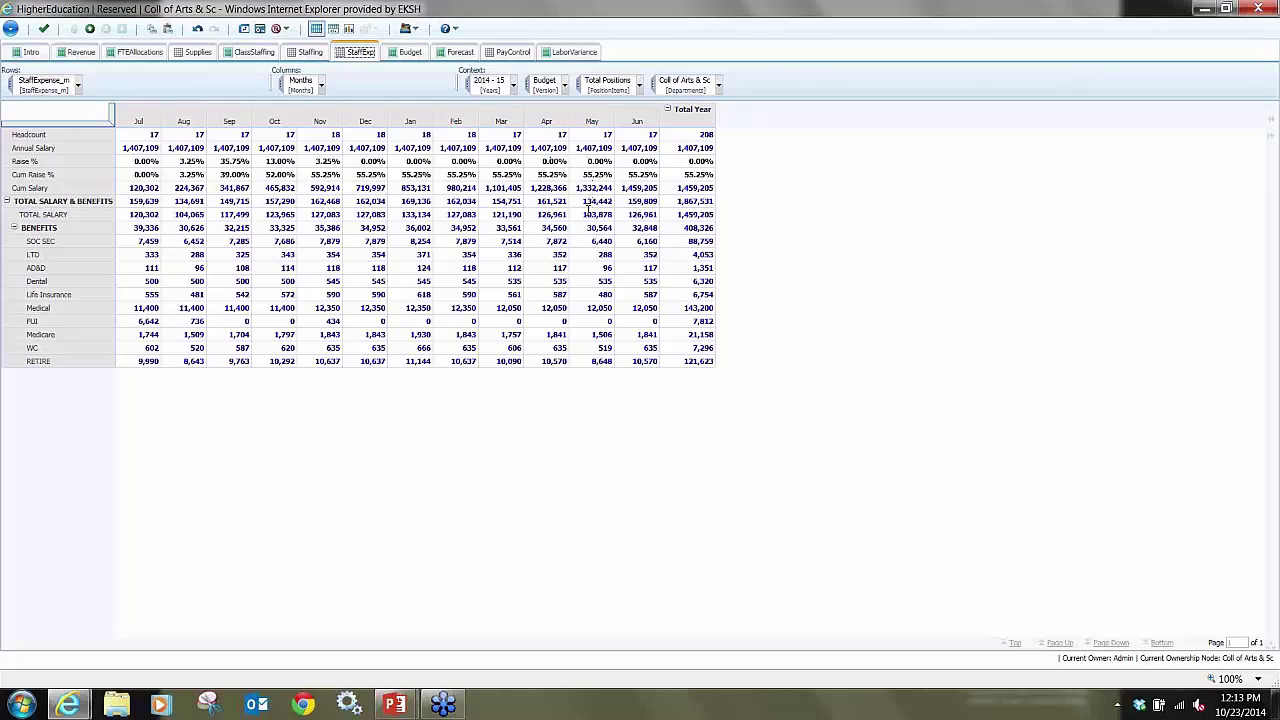
pyautogui.click(639, 87)
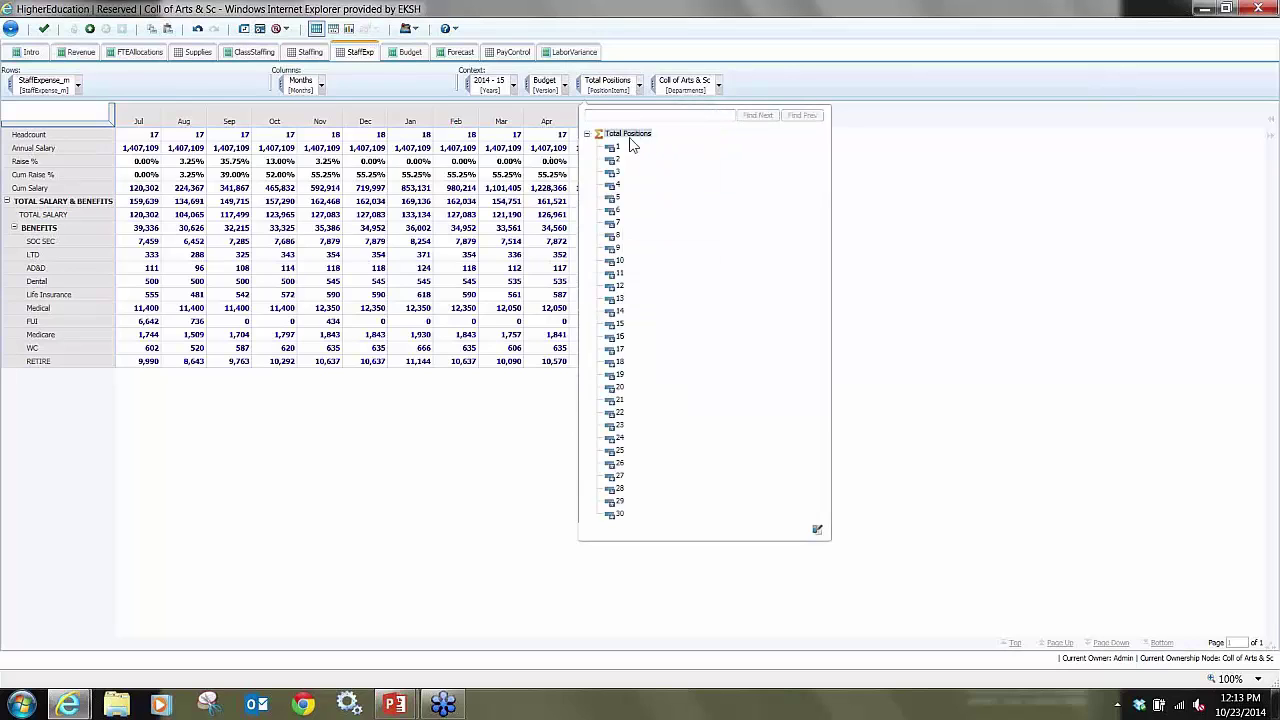
pyautogui.click(617, 147)
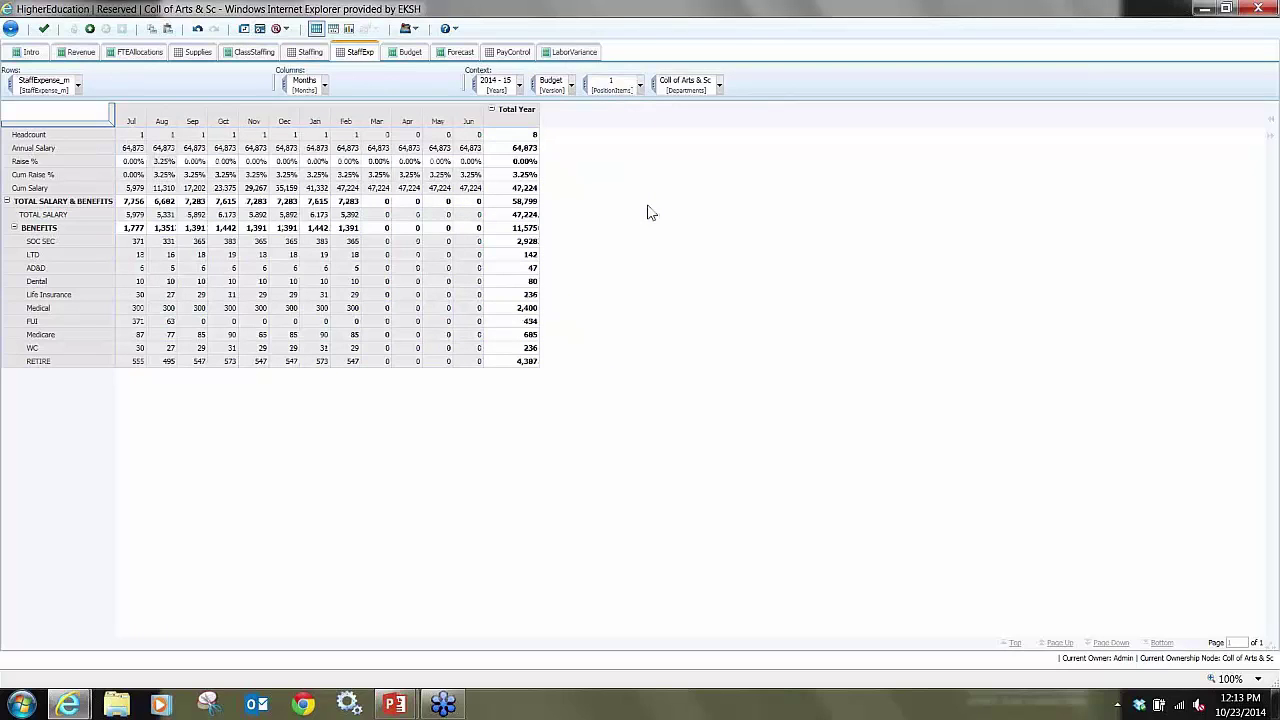
pyautogui.click(639, 87)
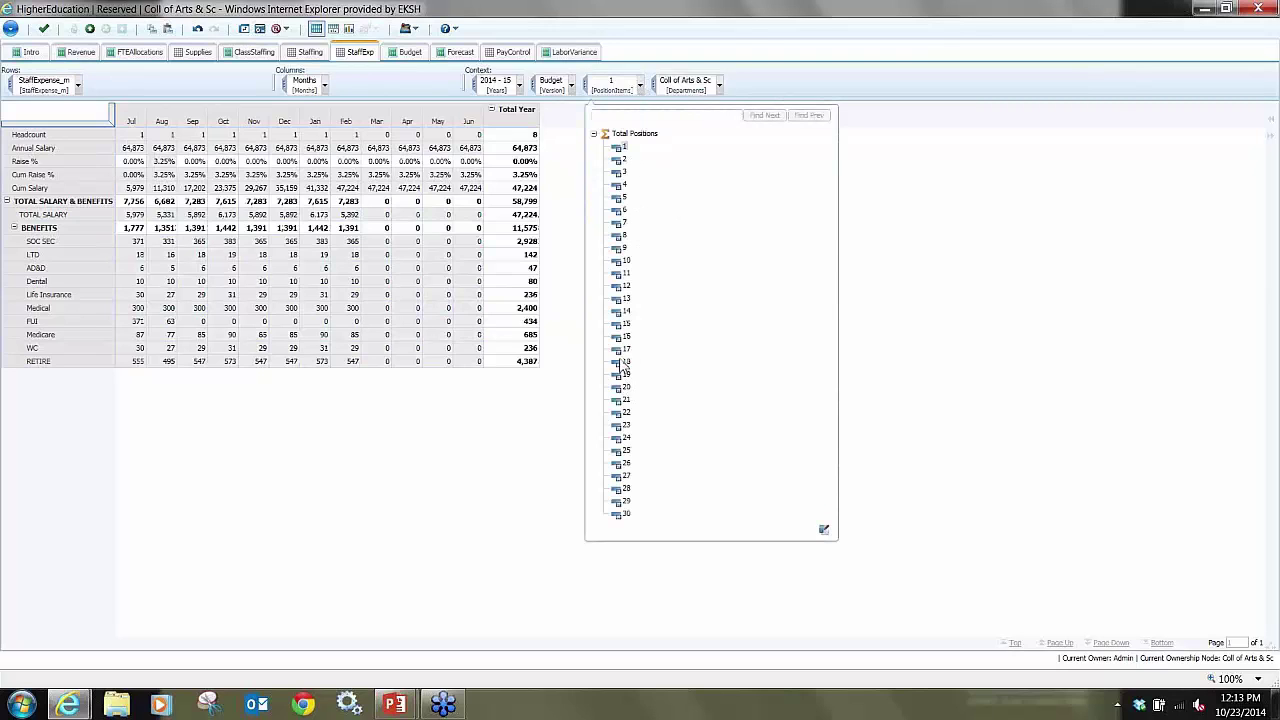
pyautogui.click(625, 366)
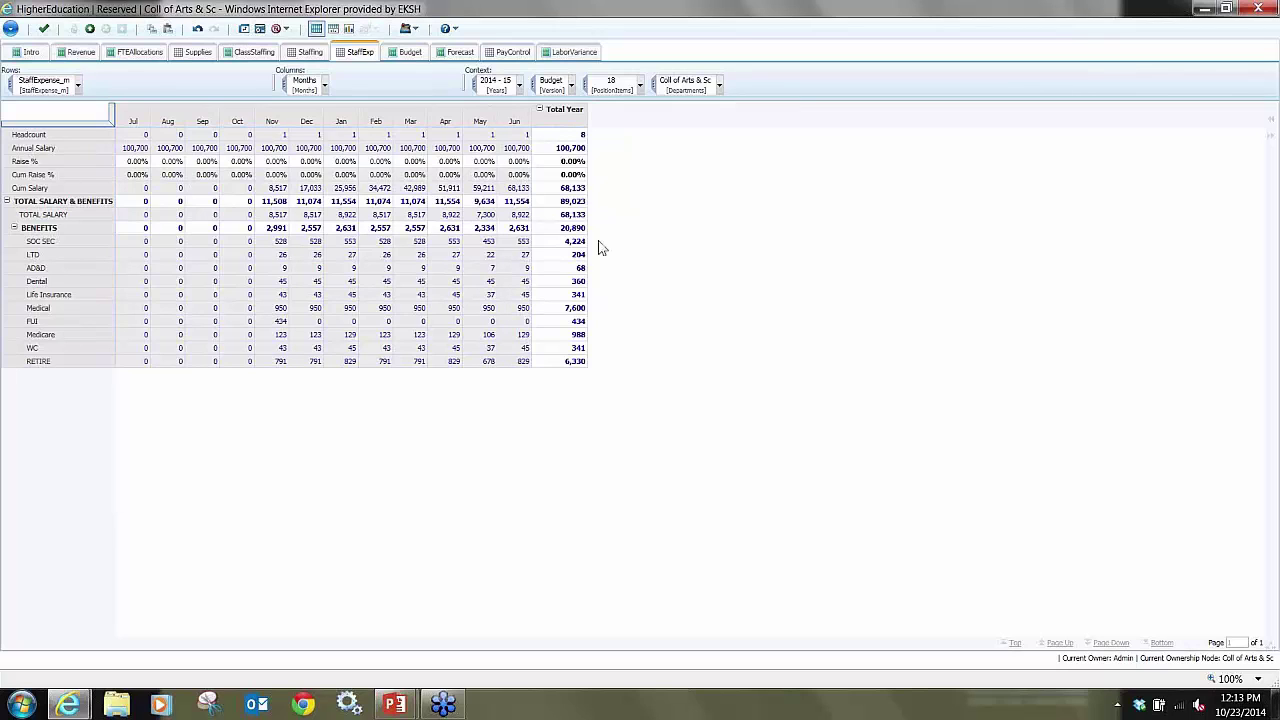
pyautogui.click(640, 89)
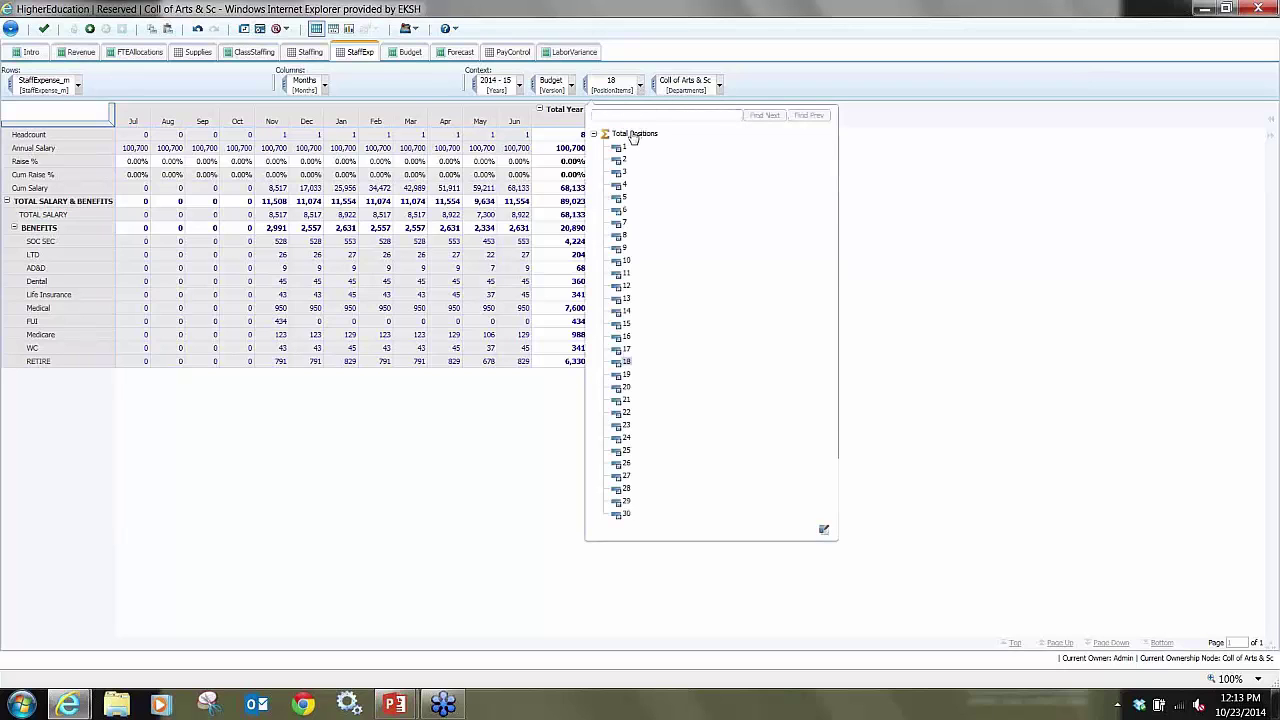
pyautogui.click(631, 135)
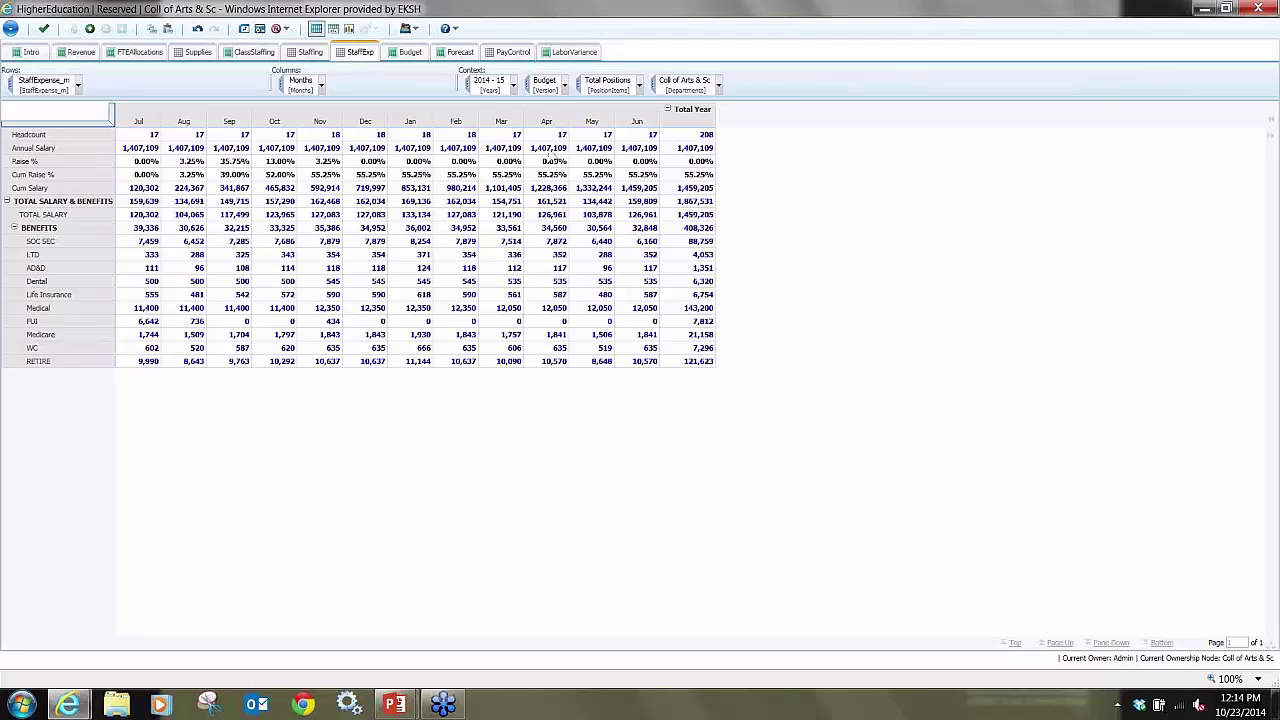
# - Open the Budget sheet of the Coll of Arts & Sc plan
pyautogui.click(406, 52)
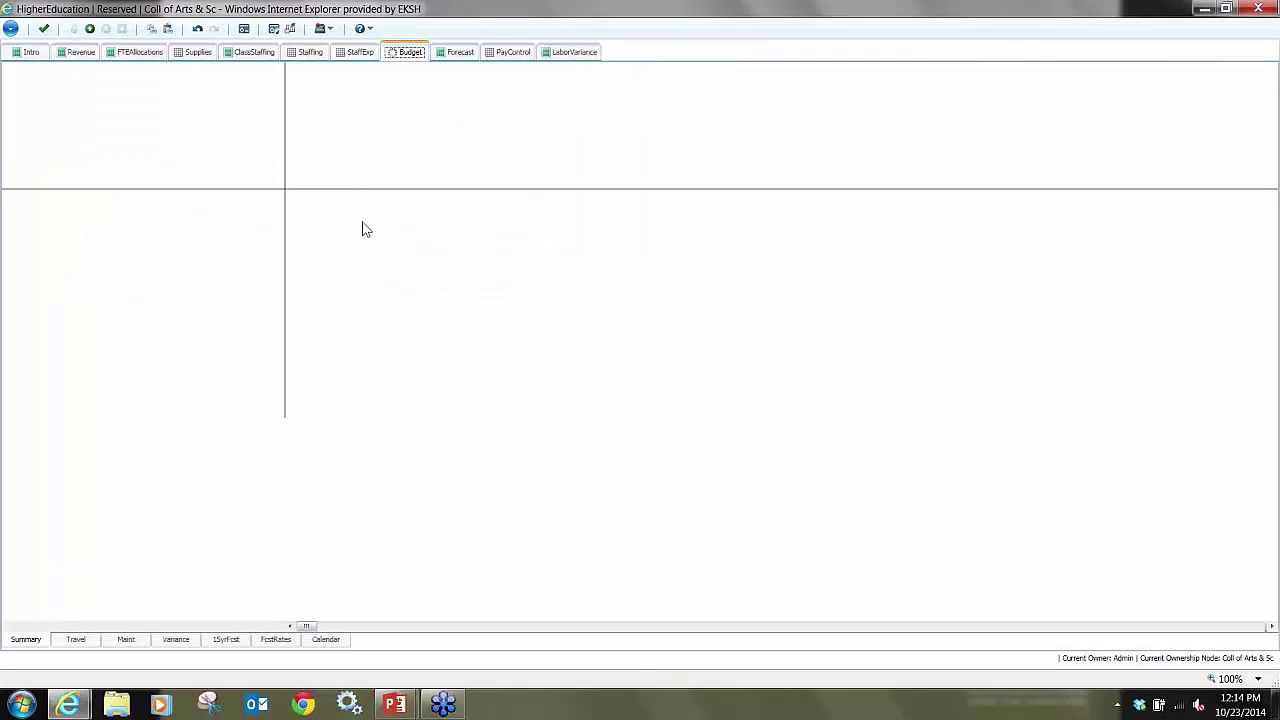